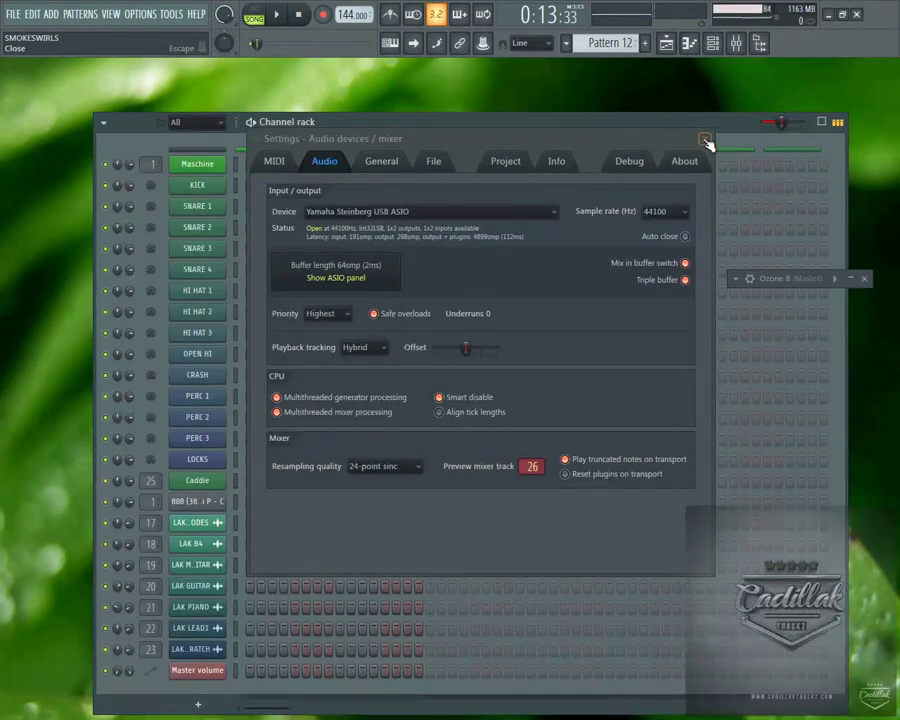
- Back in FL Studio's audio settings, choose Maschine MK3 as the device and open its ASIO panel
key("alt+Tab")
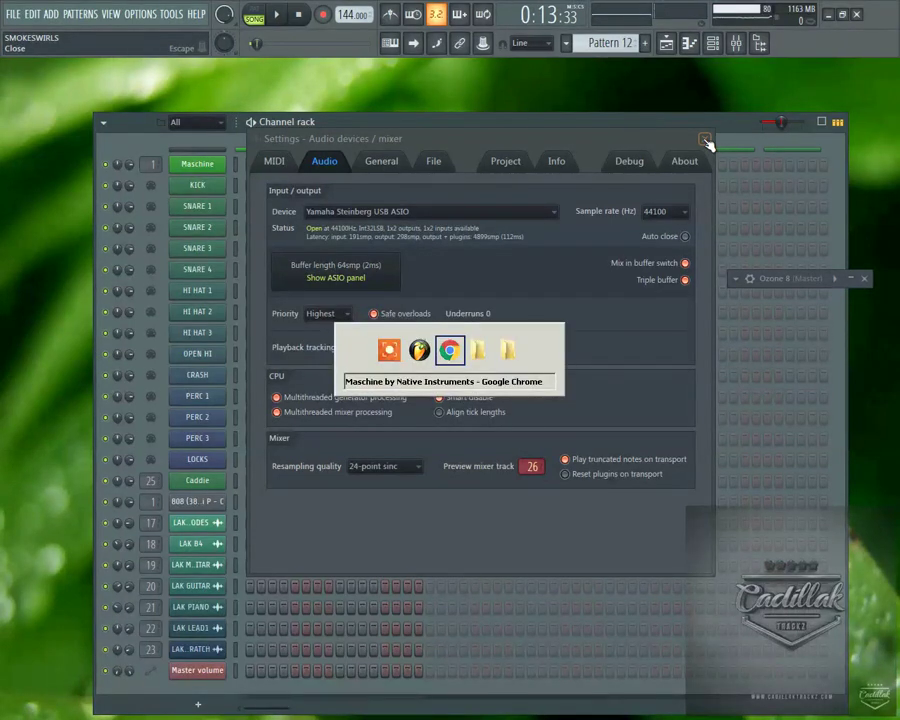
left_click(427, 360)
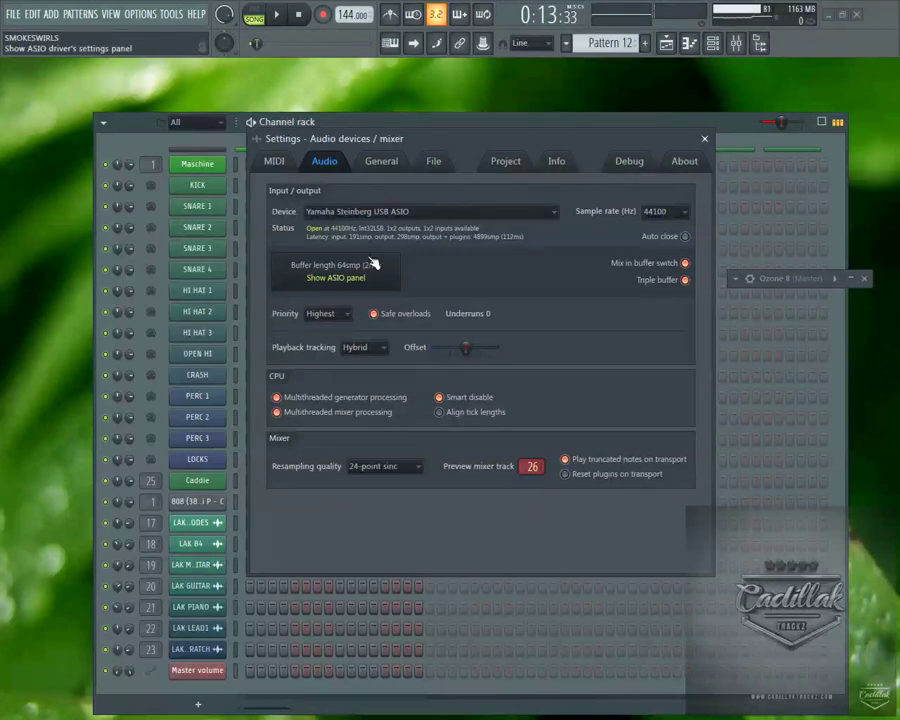
left_click(457, 211)
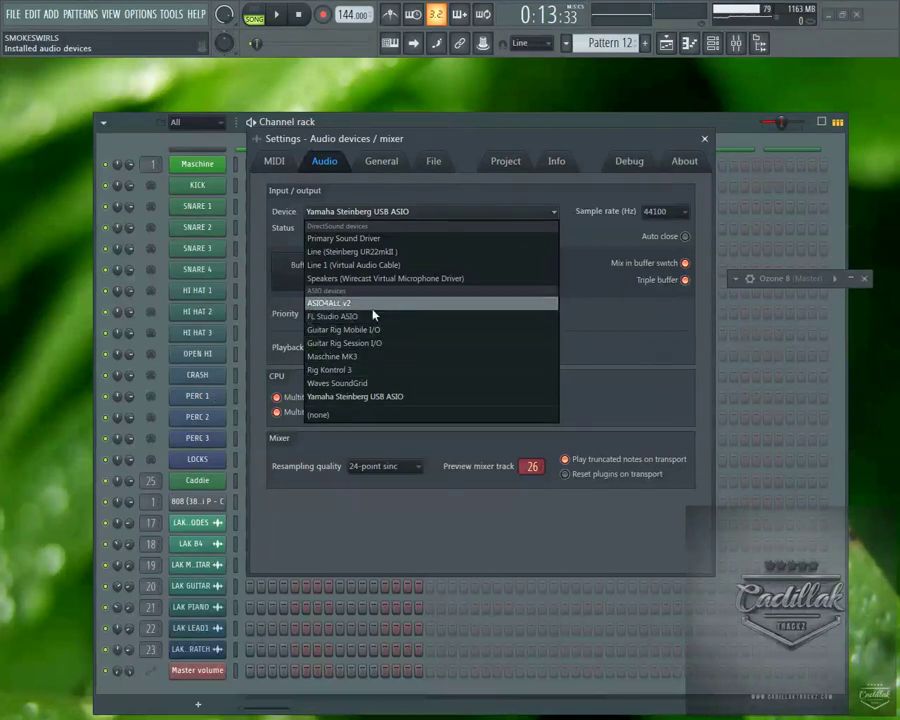
left_click(363, 361)
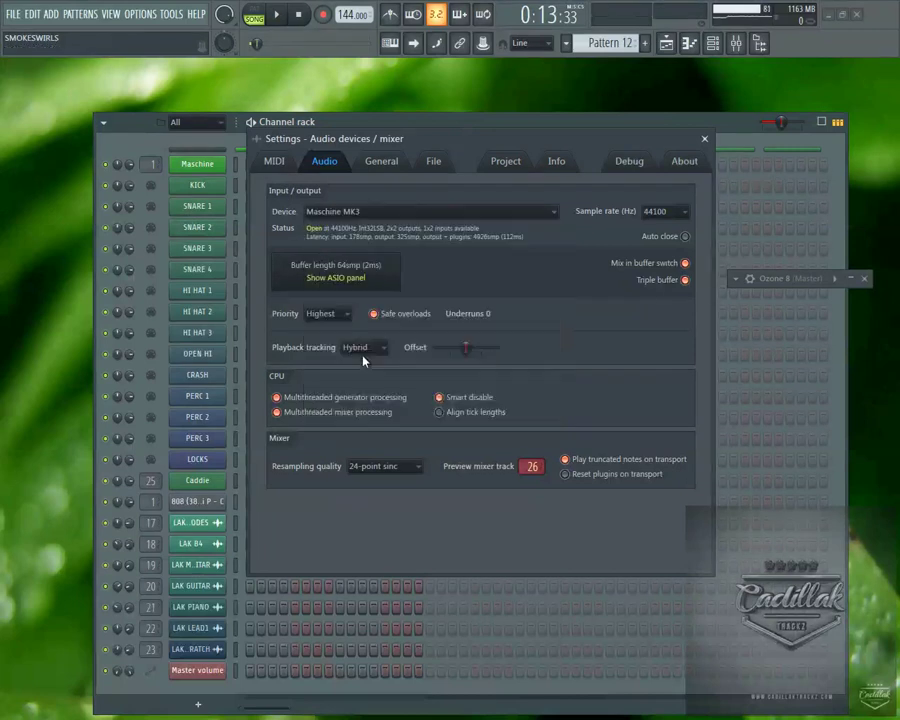
left_click(355, 275)
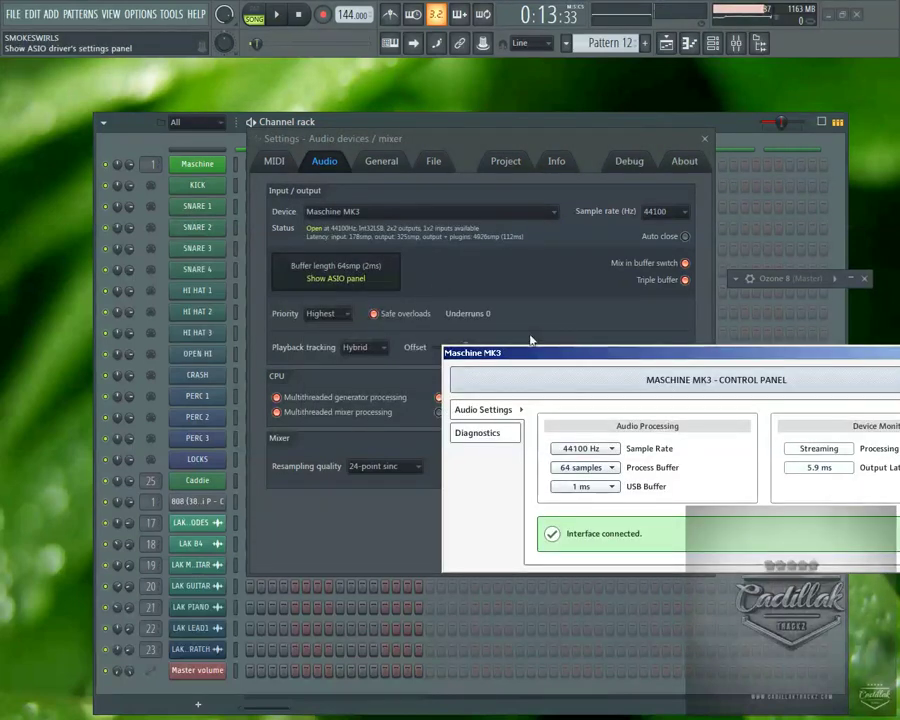
- Drag the Maschine MK3 control panel to the centre and list the process buffer sizes
left_click_drag(604, 356, 341, 229)
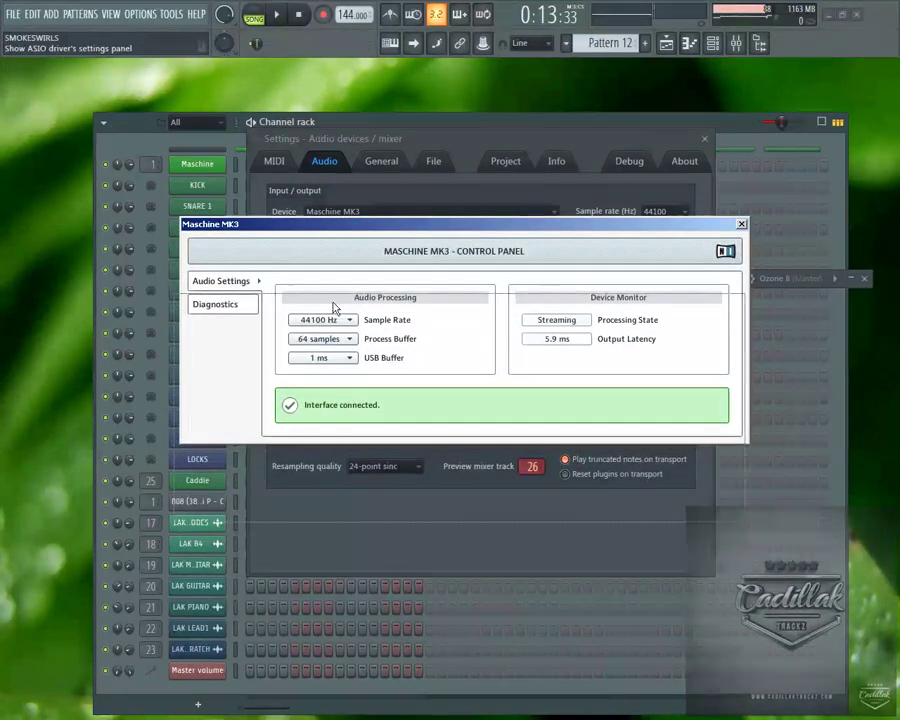
left_click_drag(333, 308, 343, 277)
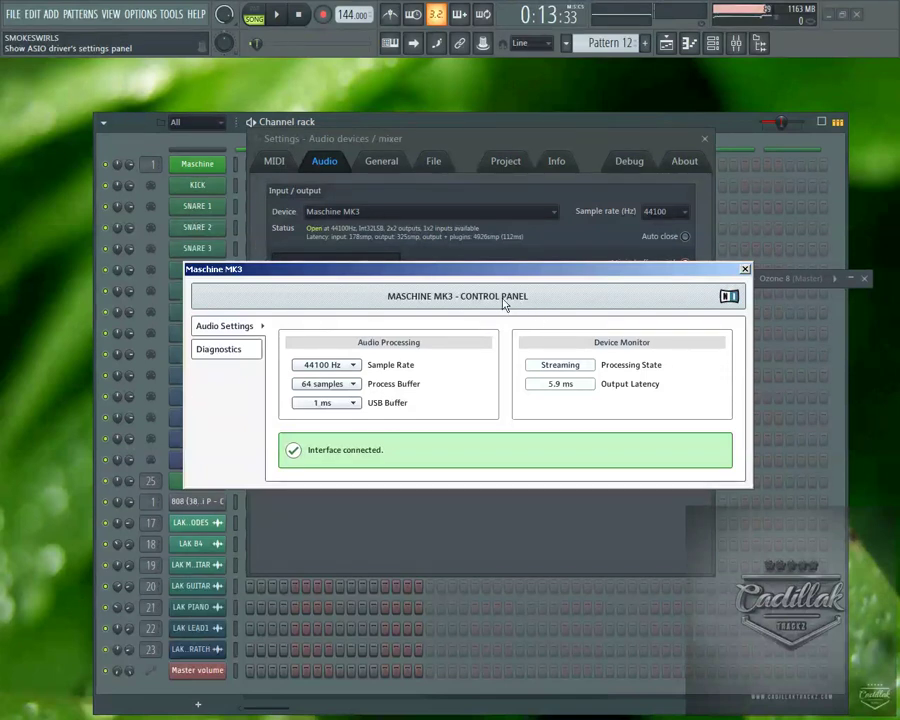
left_click(352, 384)
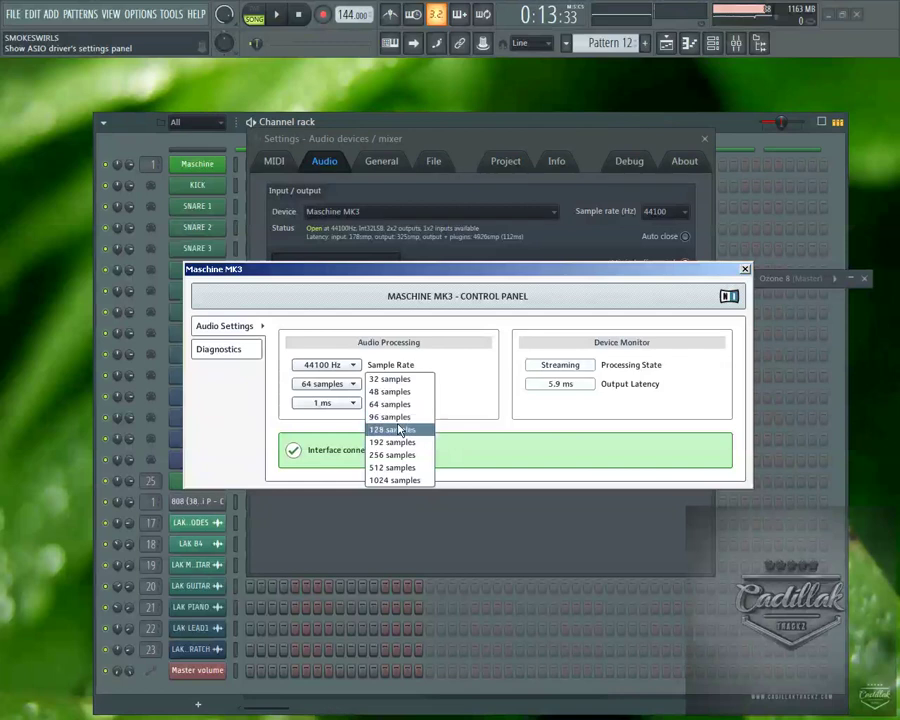
left_click(392, 404)
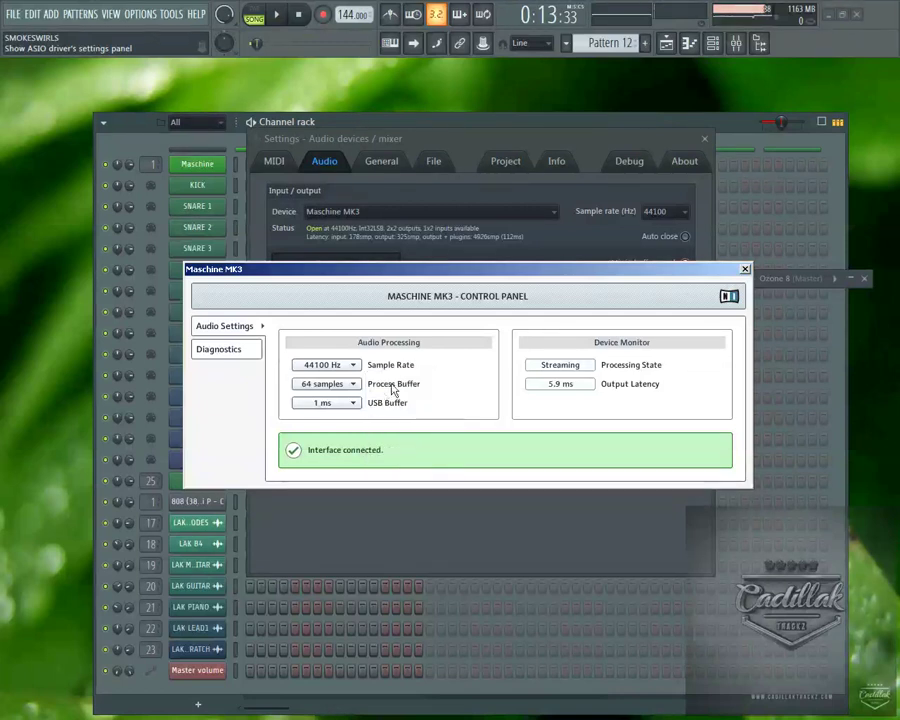
left_click(353, 384)
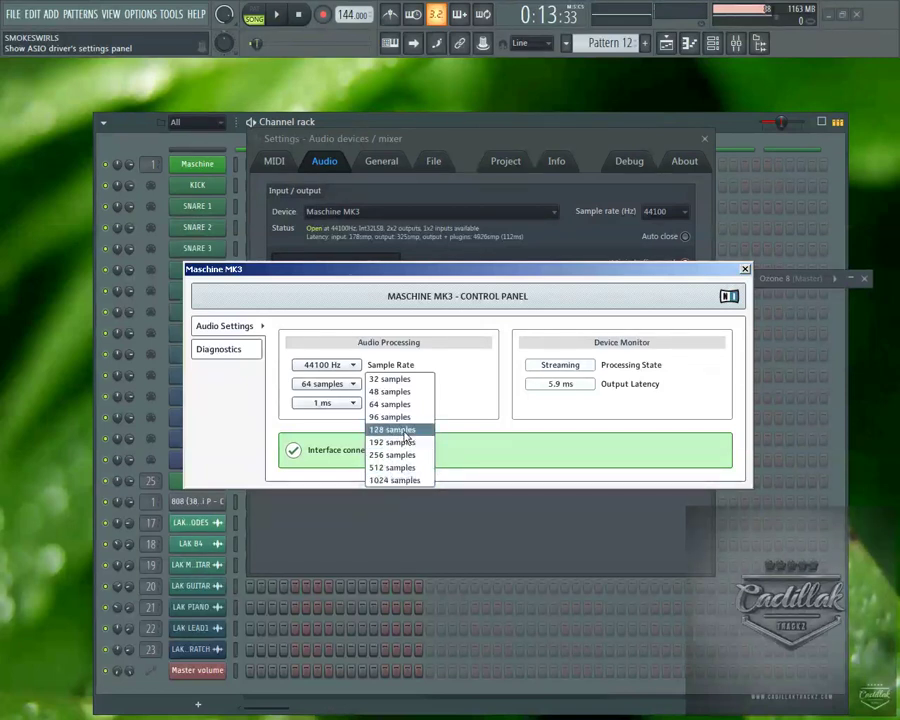
- Leave the buffer at 64 samples and check the Diagnostics page for audio dropouts
left_click(350, 424)
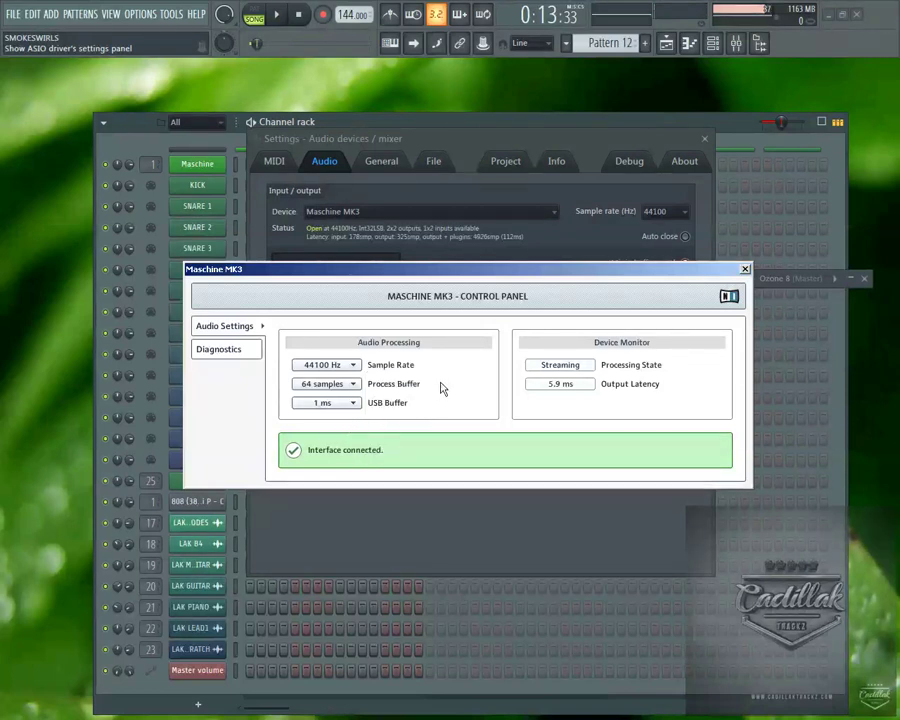
left_click(238, 352)
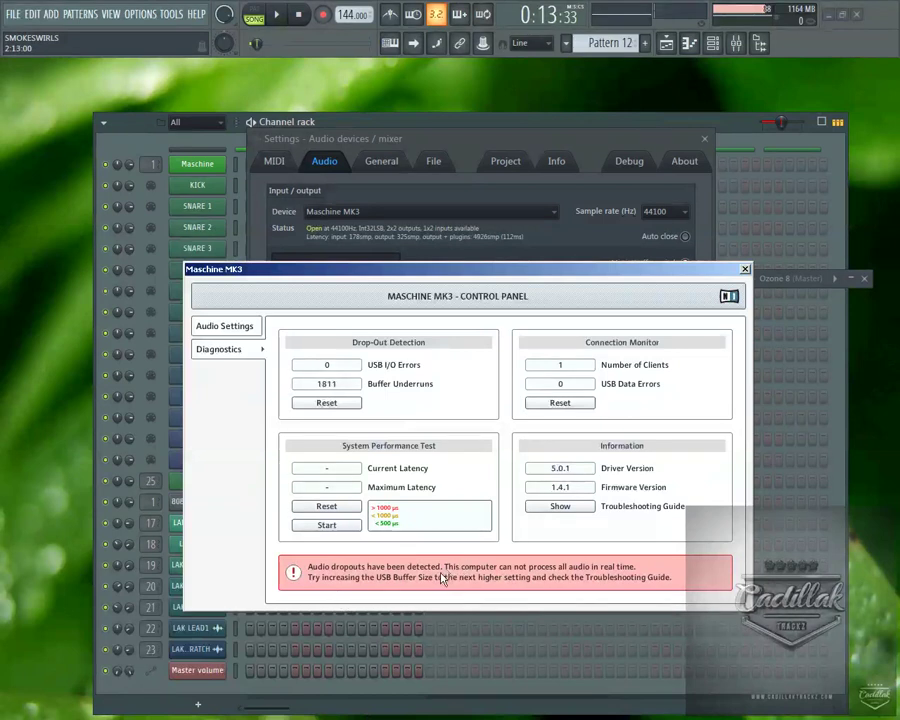
left_click(229, 326)
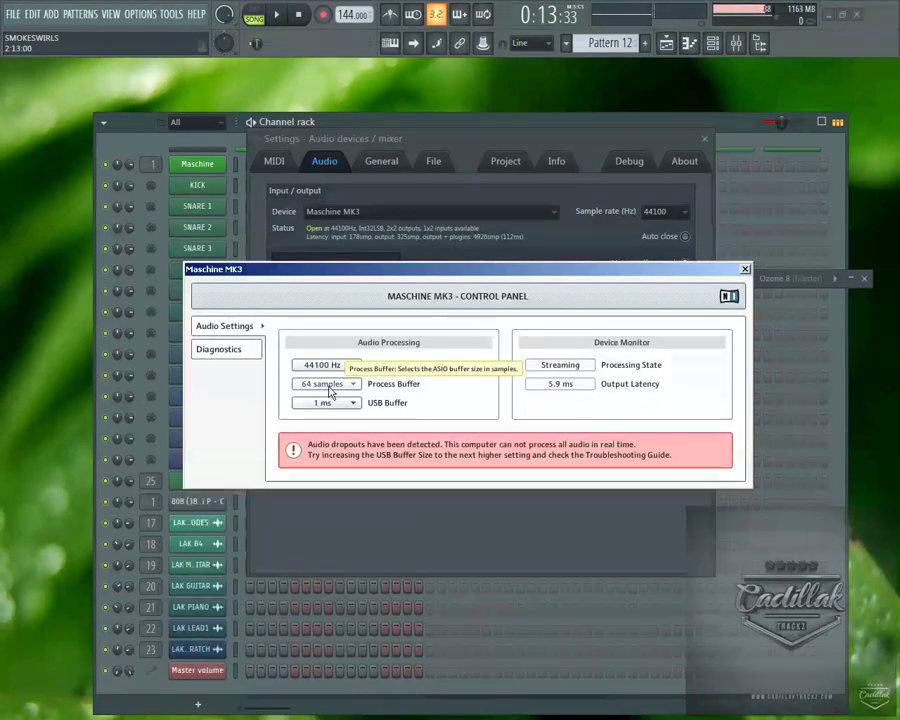
- Set the Maschine MK3 process buffer to 256 samples and view the diagnostics
left_click(325, 384)
left_click(404, 456)
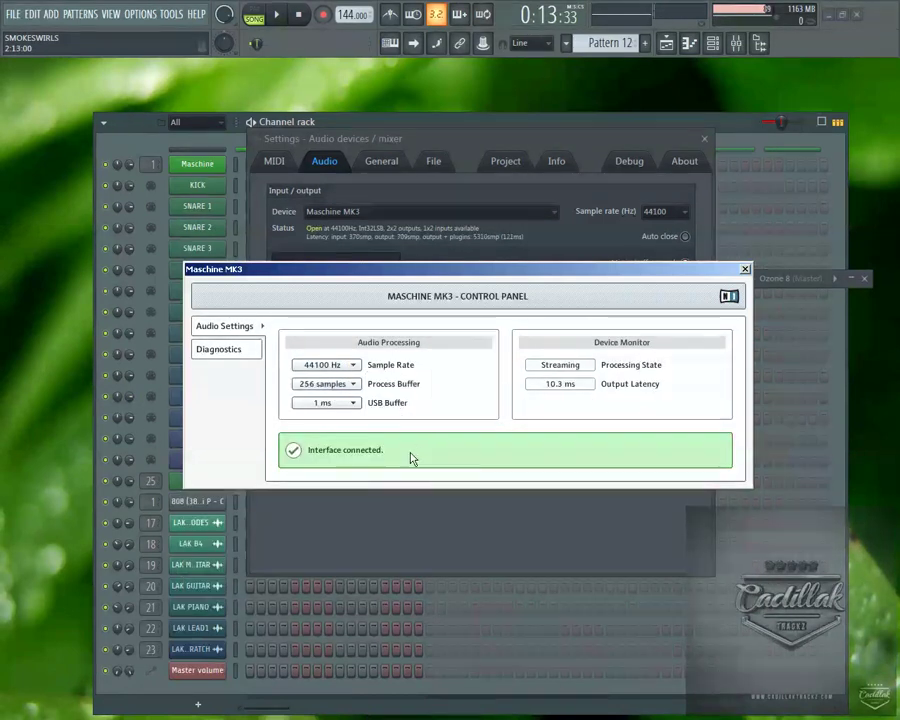
left_click(225, 354)
- Alternate between the Audio Settings and Diagnostics pages, end on Diagnostics, then close the Maschine MK3 panel
left_click(228, 334)
left_click(232, 354)
left_click(238, 334)
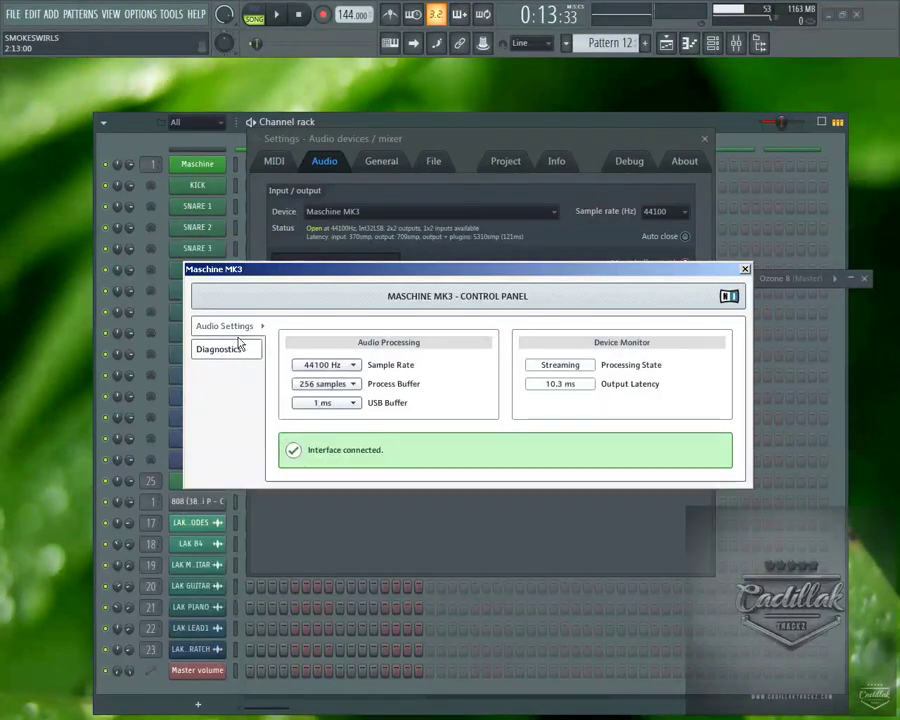
left_click(238, 344)
left_click(237, 332)
left_click(238, 345)
left_click(238, 333)
left_click(226, 352)
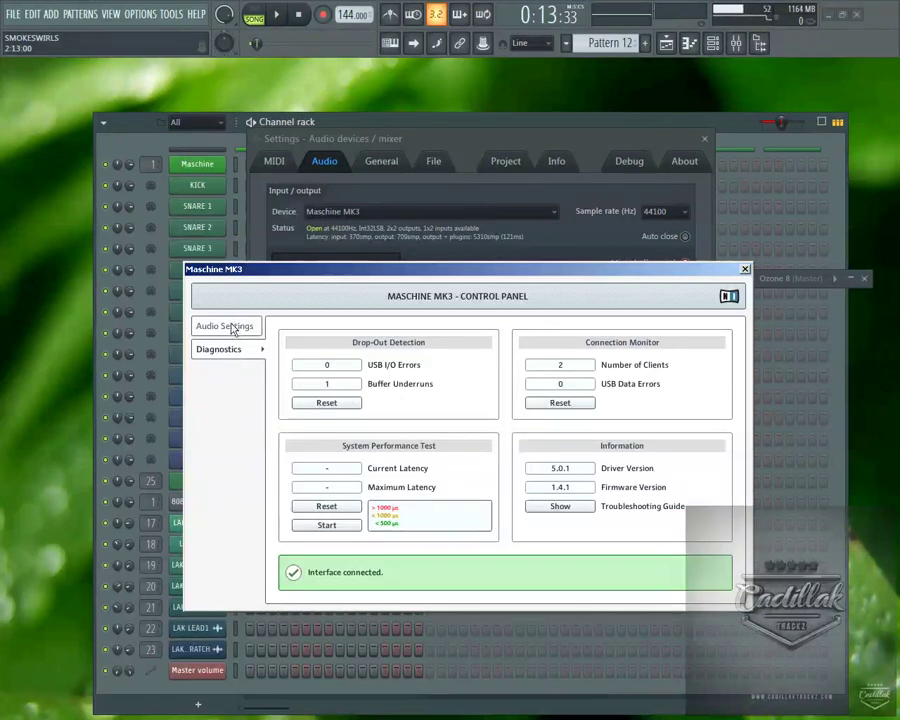
left_click(232, 330)
left_click(235, 352)
left_click(232, 331)
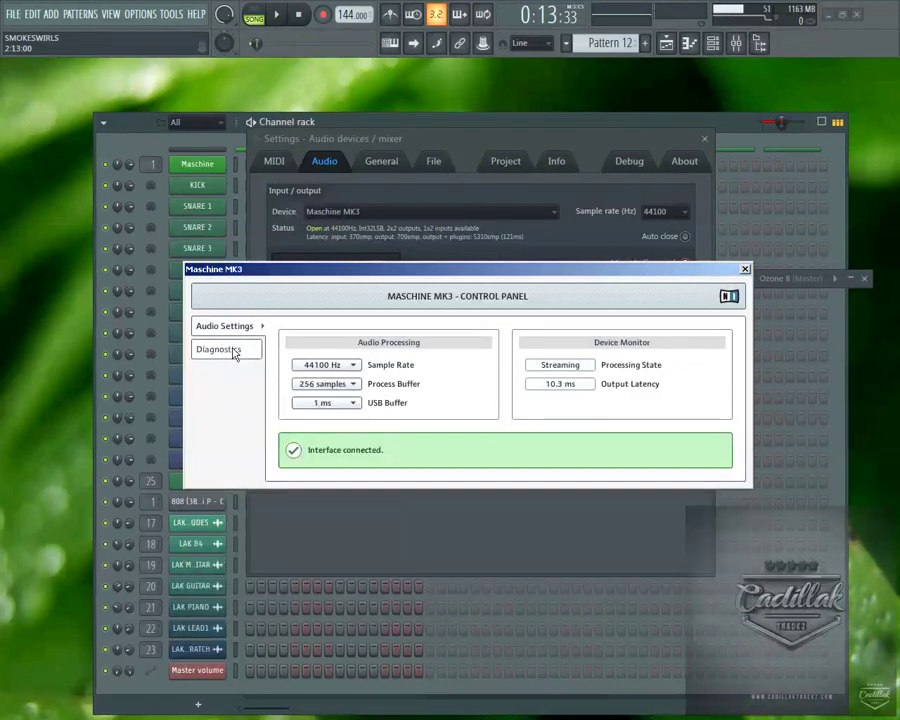
left_click(235, 352)
left_click(238, 330)
left_click(233, 349)
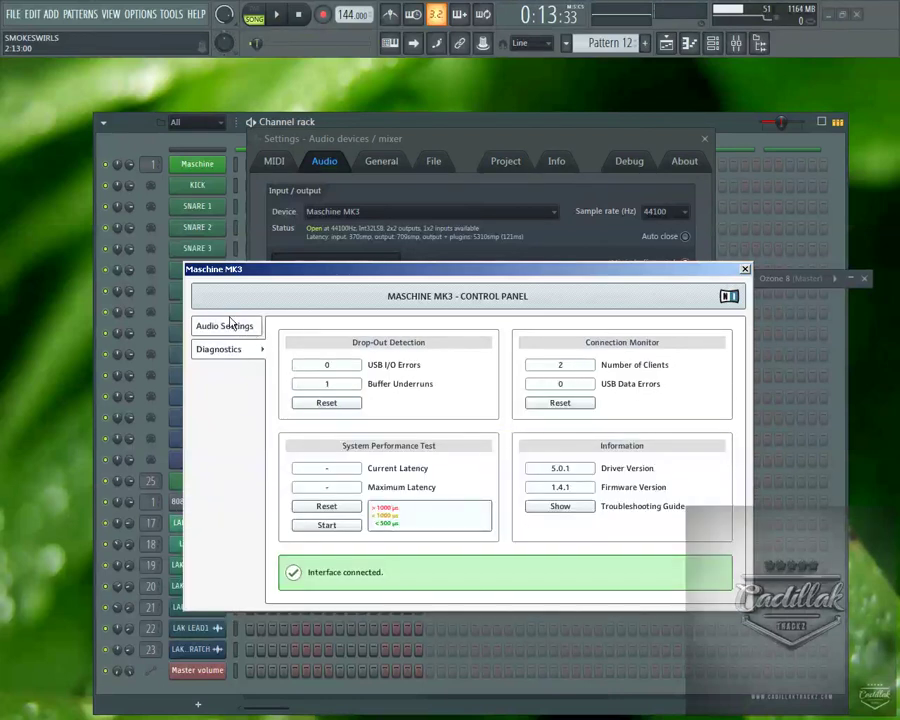
left_click(232, 326)
left_click(230, 348)
left_click(744, 269)
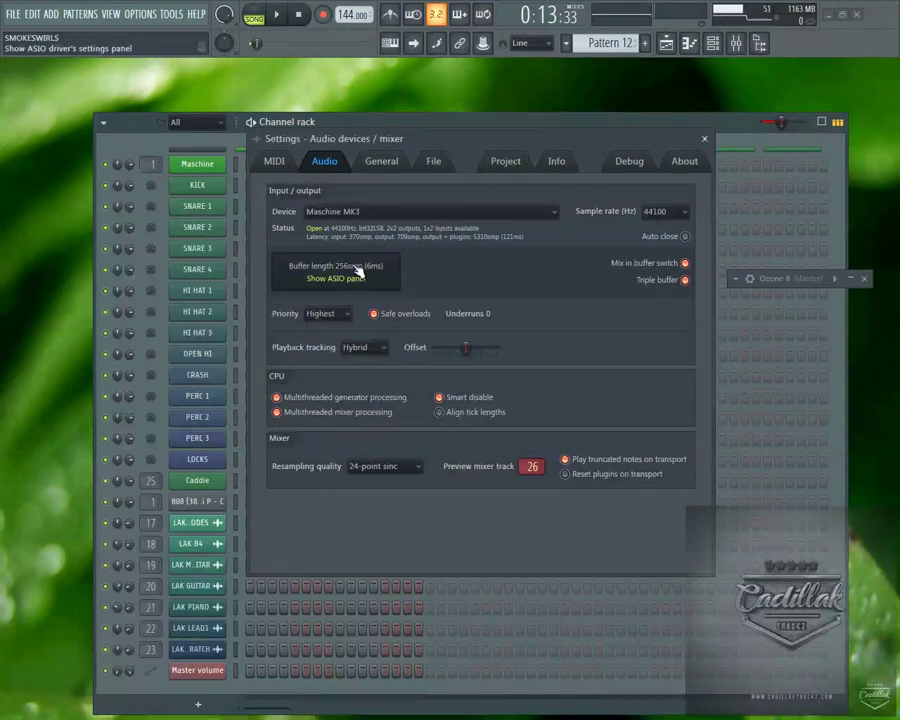
- Reopen the Maschine MK3 ASIO panel and confirm the process buffer is still 256 samples
left_click(336, 277)
left_click_drag(516, 352, 241, 211)
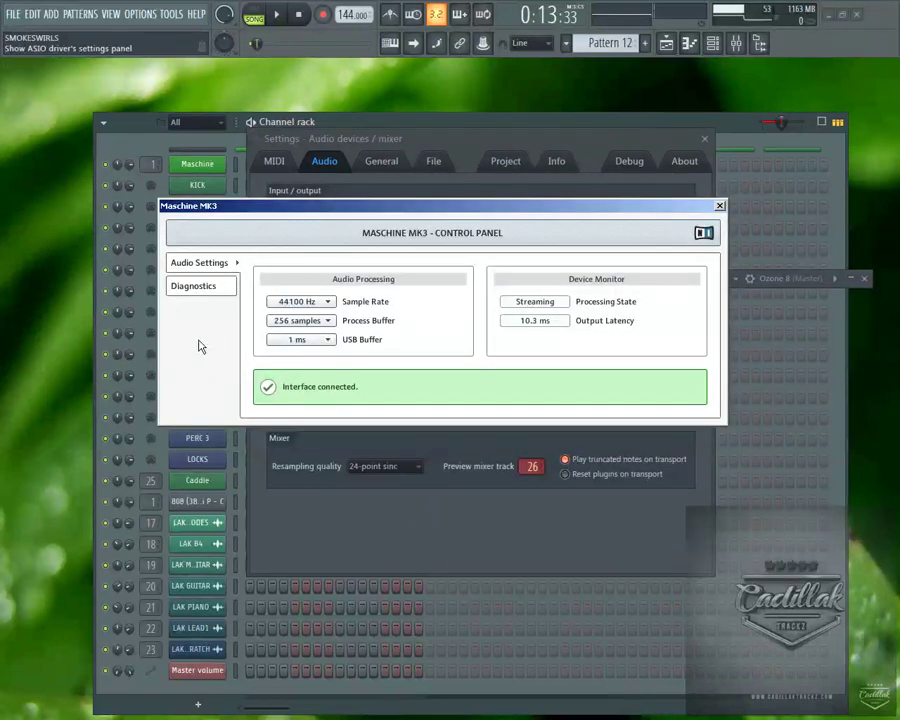
left_click(299, 321)
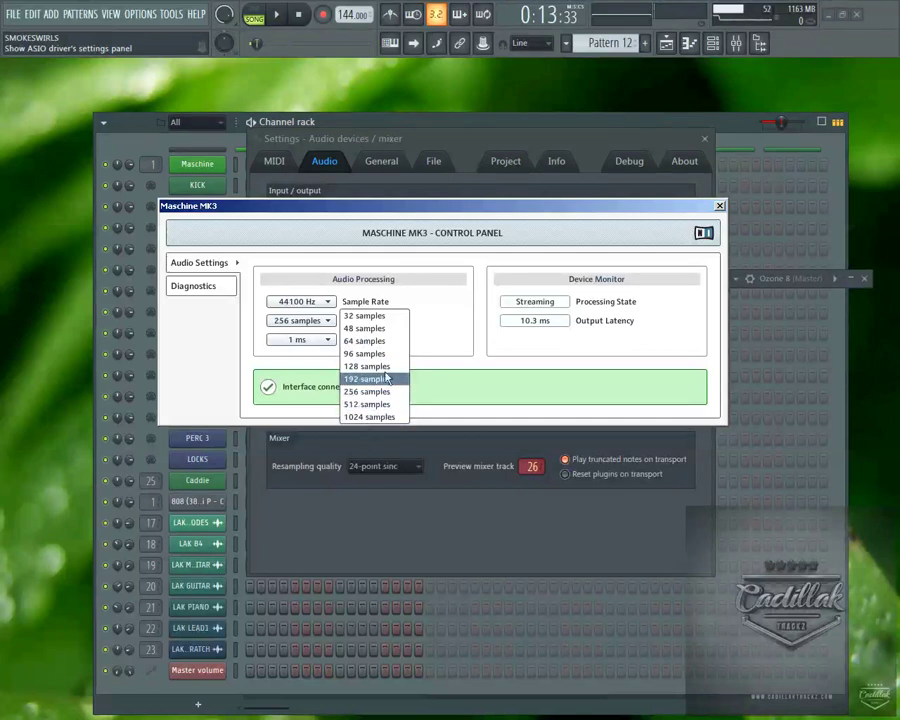
left_click(216, 376)
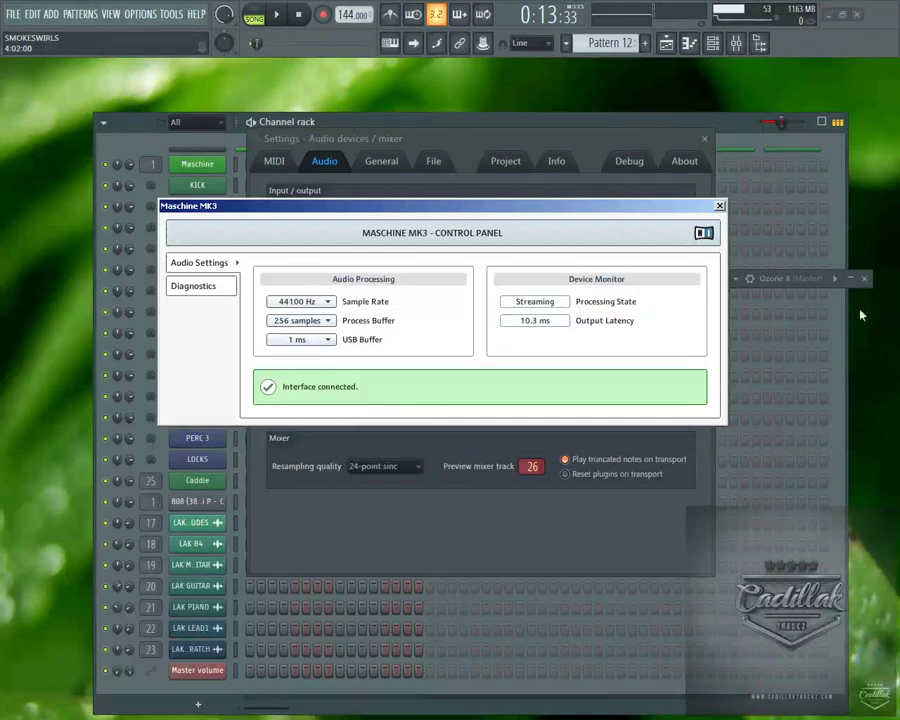